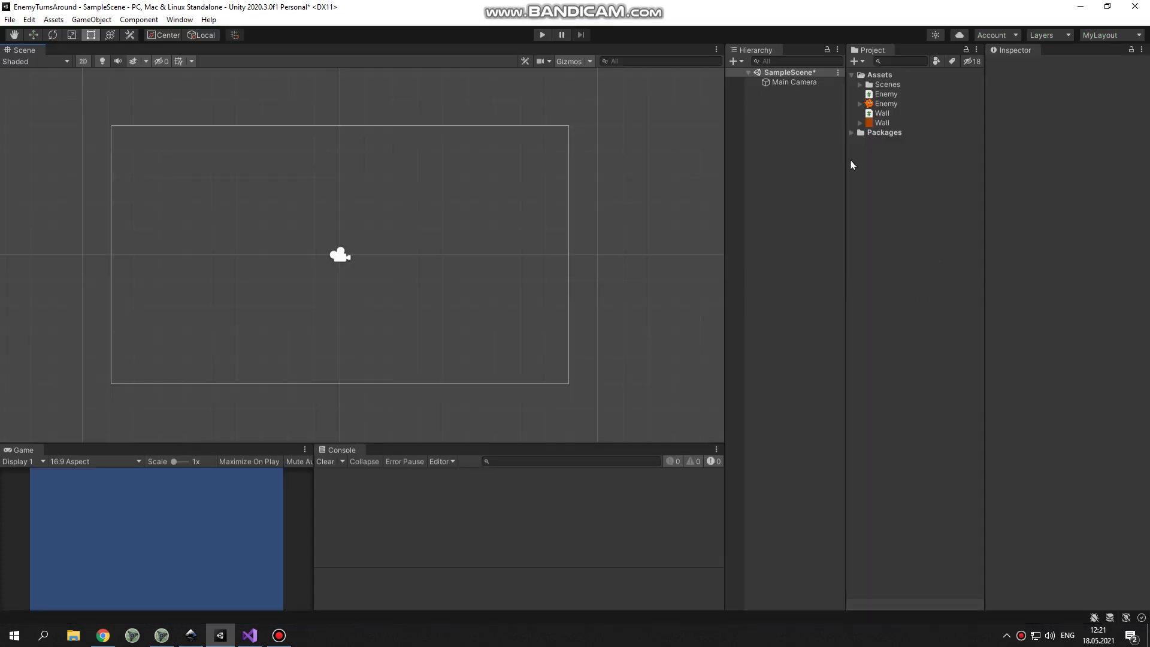
Drag the orange Enemy sprite into the centre of the empty scene
{"action": "left_click_drag", "start_coordinate": [886, 93], "coordinate": [800, 145]}
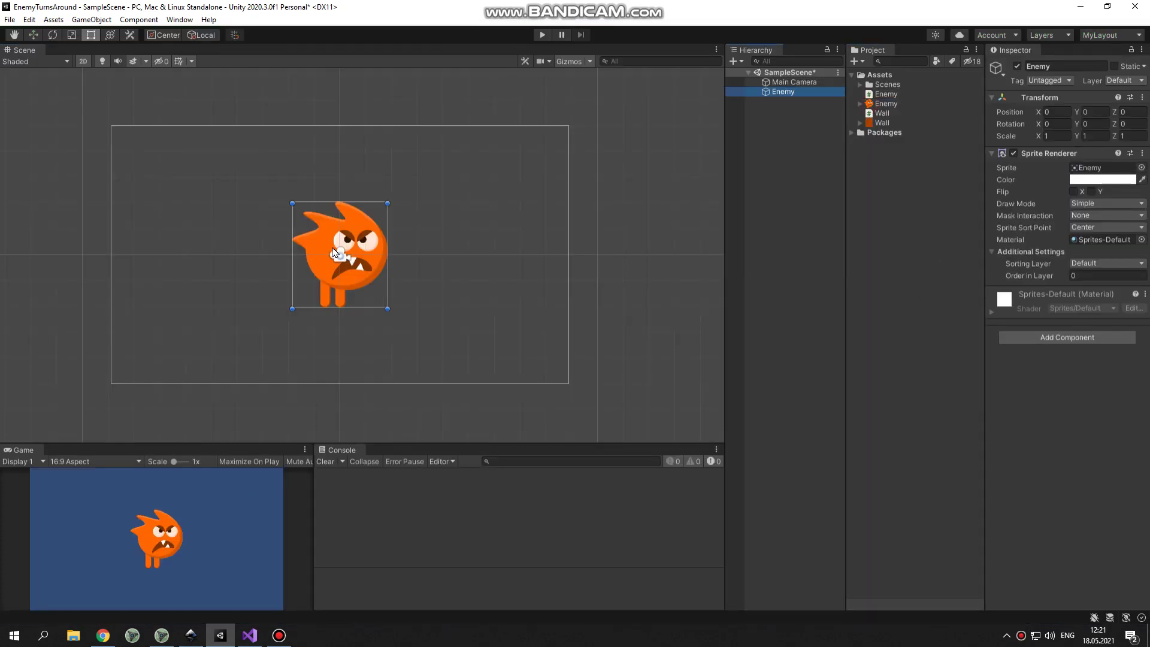
Add a Box Collider 2D to the Enemy and make it a trigger
{"action": "left_click", "coordinate": [1078, 337]}
{"action": "left_click", "coordinate": [1063, 393]}
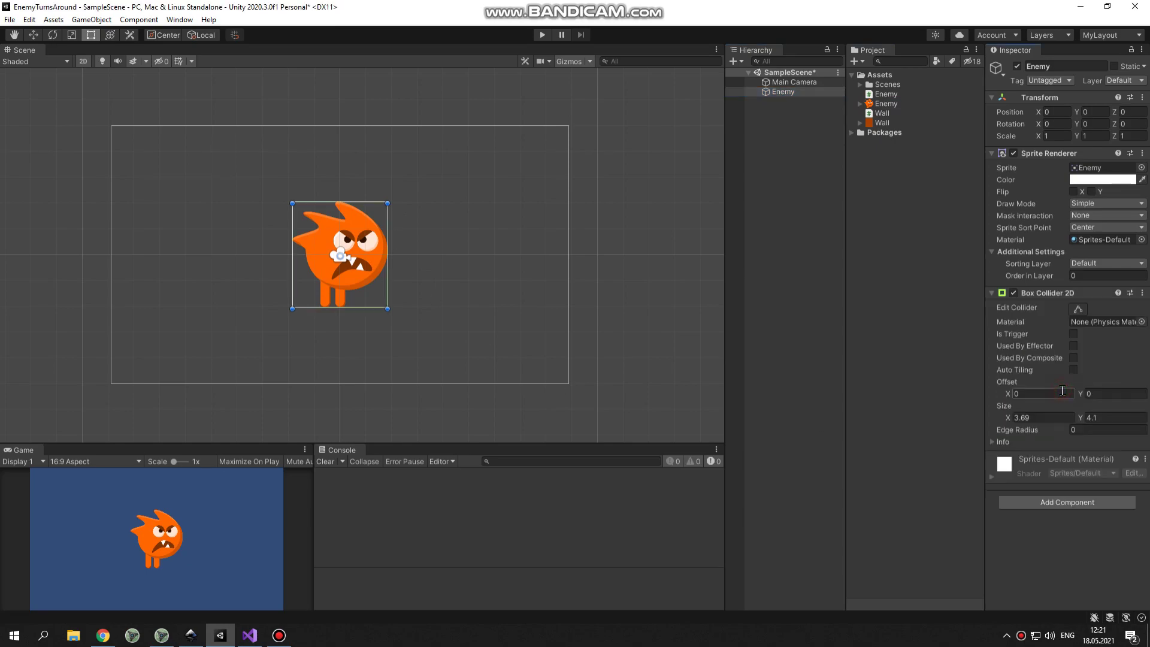
{"action": "left_click", "coordinate": [1073, 334]}
Give the Enemy a Rigidbody 2D with gravity scale 0, then place the Wall sprite
{"action": "left_click", "coordinate": [1068, 503]}
{"action": "type", "text": "rigi"}
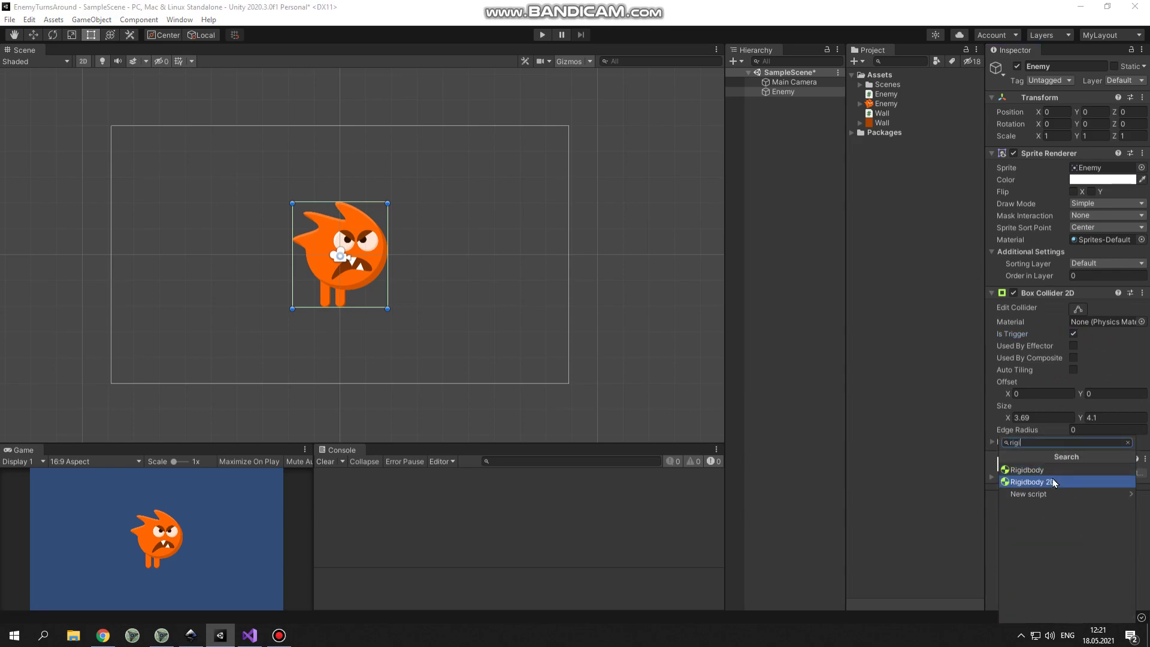
{"action": "left_click", "coordinate": [1034, 482]}
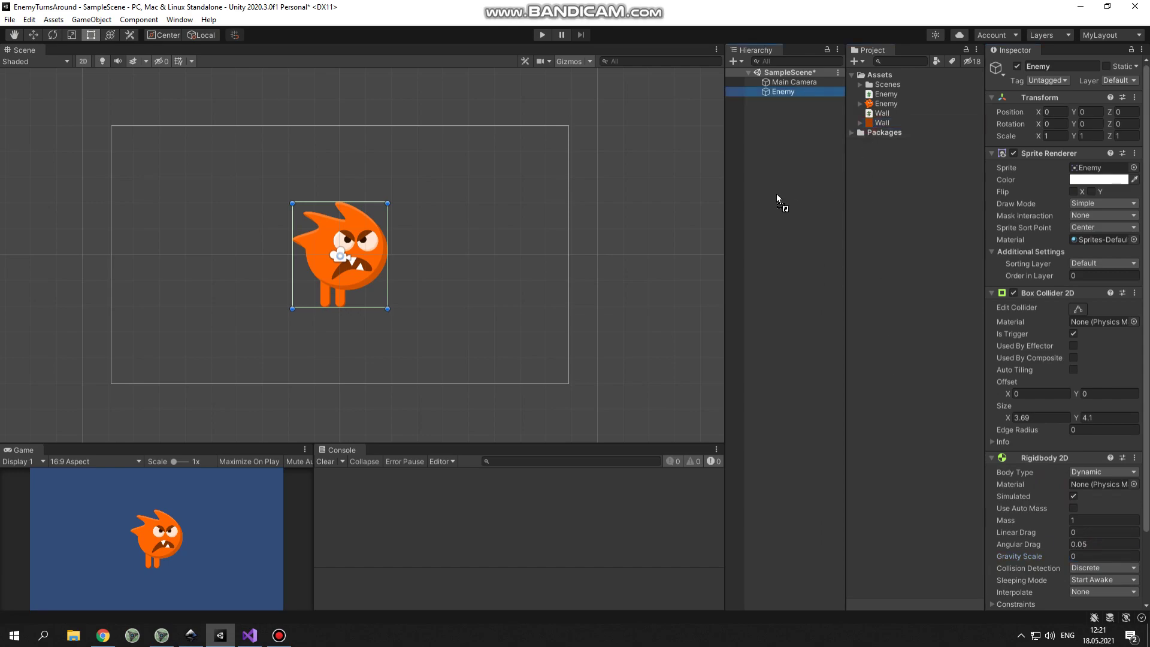
{"action": "left_click_drag", "start_coordinate": [870, 128], "coordinate": [770, 182]}
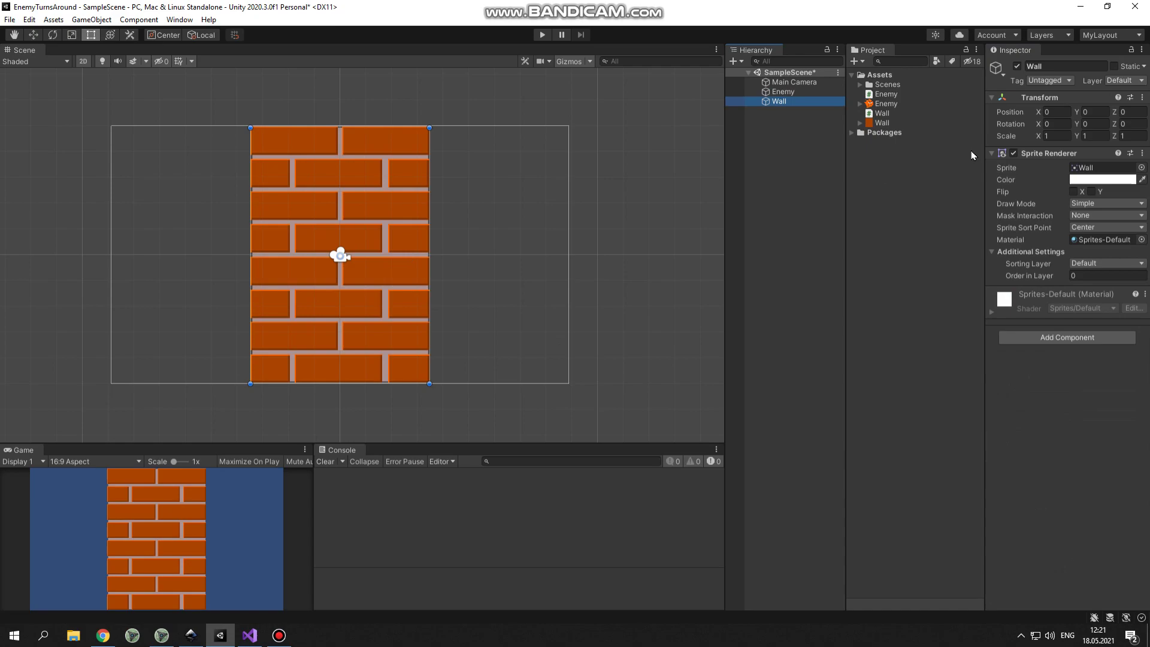
Place the Wall at X 10 with a trigger Box Collider 2D, and select the Wall script
{"action": "left_click_drag", "start_coordinate": [1040, 111], "coordinate": [102, 129]}
{"action": "left_click", "coordinate": [1054, 111]}
{"action": "type", "text": "10"}
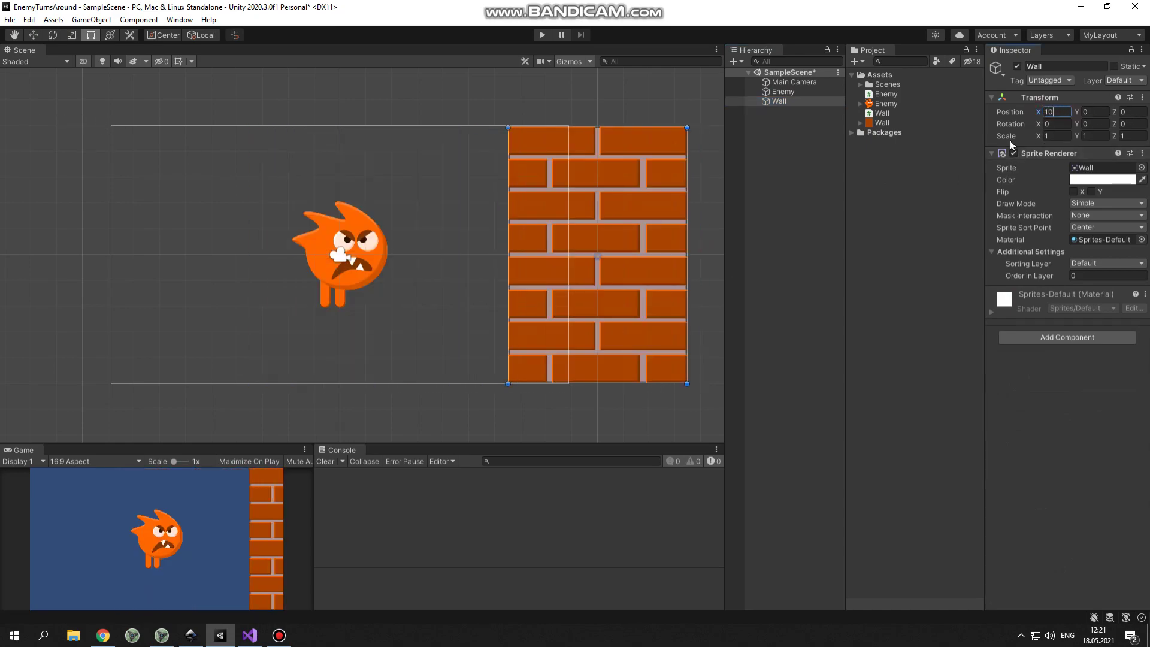
{"action": "left_click", "coordinate": [1067, 338]}
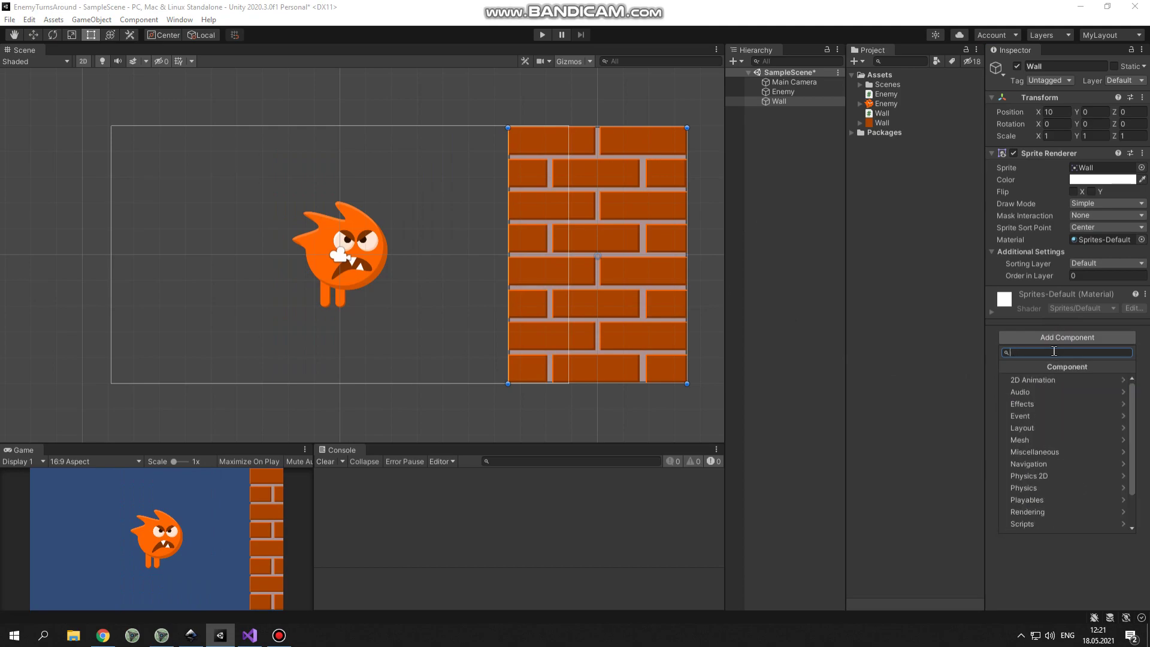
{"action": "type", "text": "colli"}
{"action": "left_click", "coordinate": [1050, 392]}
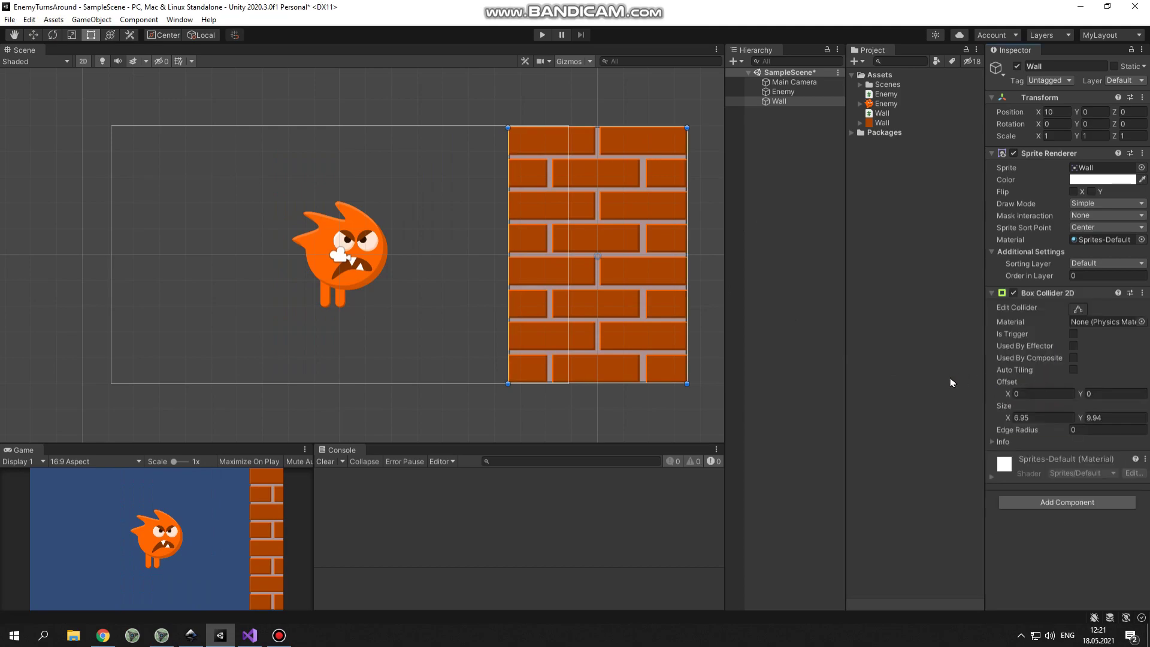
{"action": "left_click", "coordinate": [1073, 334]}
{"action": "left_click", "coordinate": [879, 114]}
Open the Wall script in Visual Studio, attach it to the Wall, then duplicate the Wall
{"action": "double_click", "coordinate": [870, 117]}
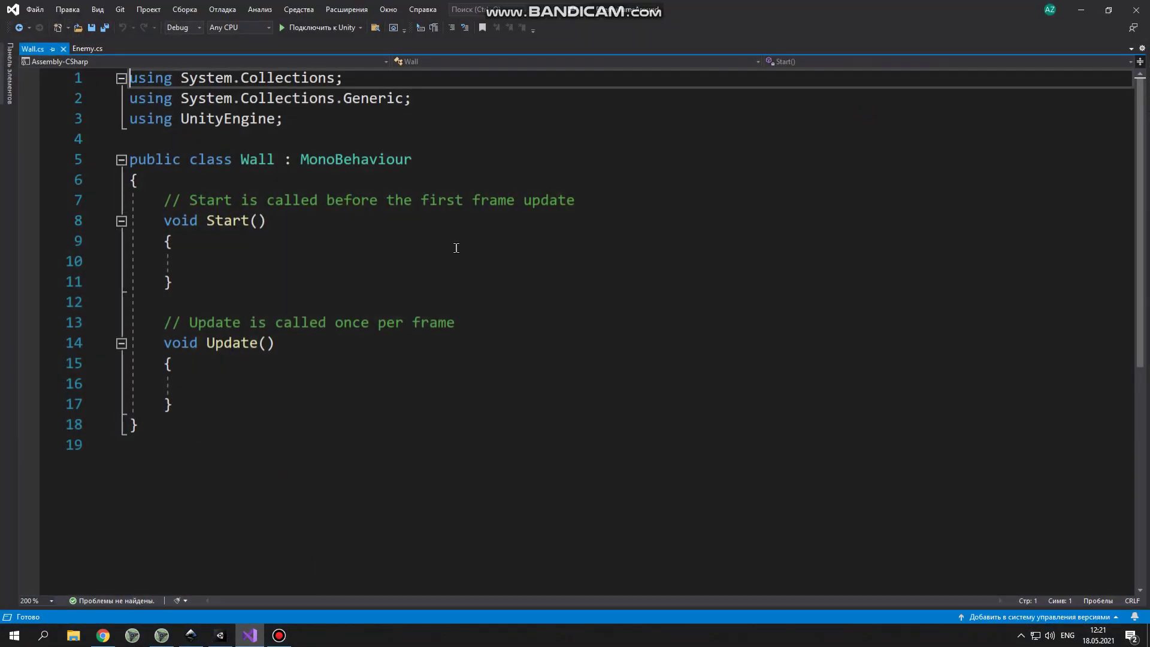
{"action": "left_click", "coordinate": [1081, 10]}
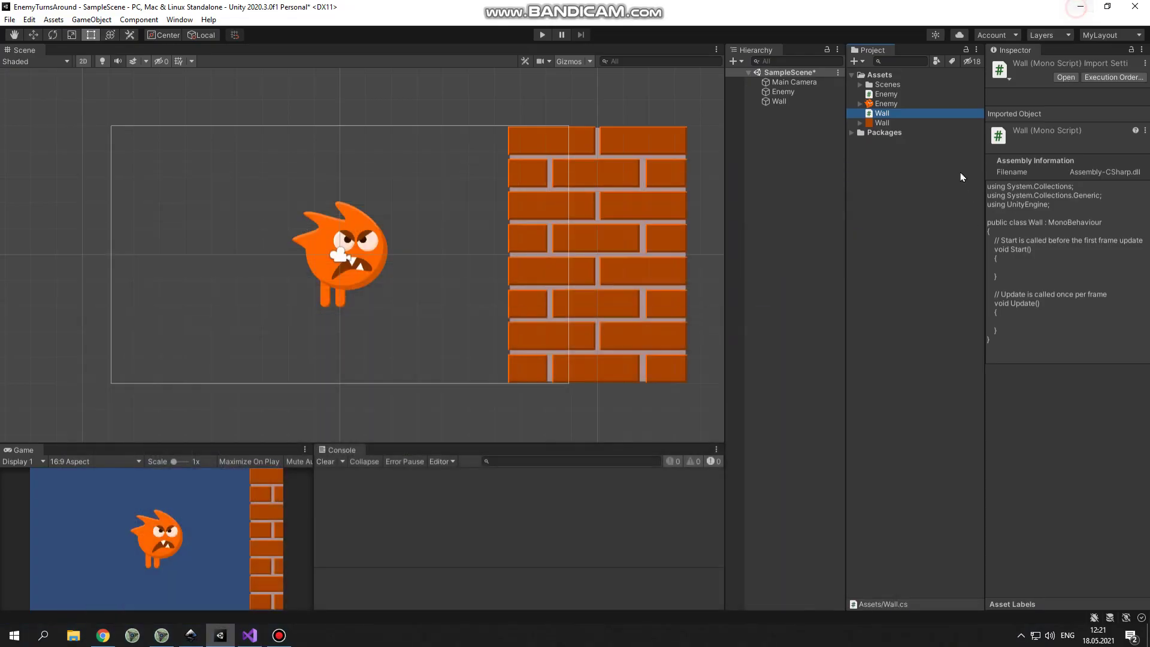
{"action": "left_click_drag", "start_coordinate": [871, 115], "coordinate": [780, 104]}
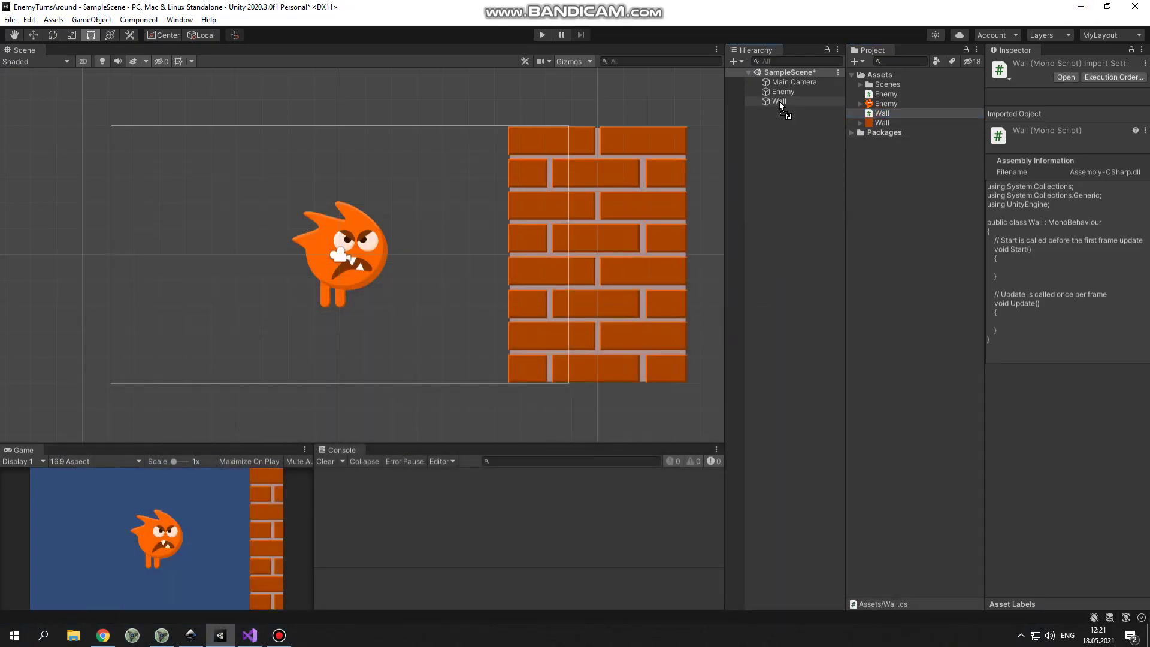
{"action": "left_click", "coordinate": [780, 105]}
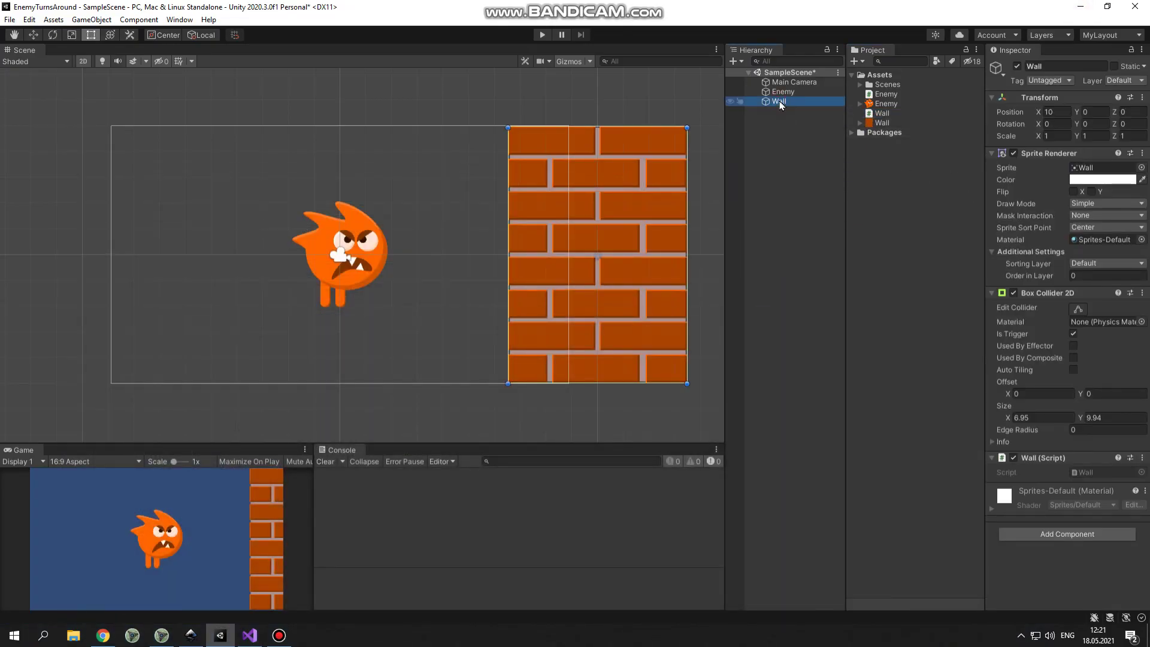
{"action": "key", "text": "ctrl+d"}
Set the Wall (1) copy's X position to -10 and select the Enemy script
{"action": "left_click", "coordinate": [1061, 112]}
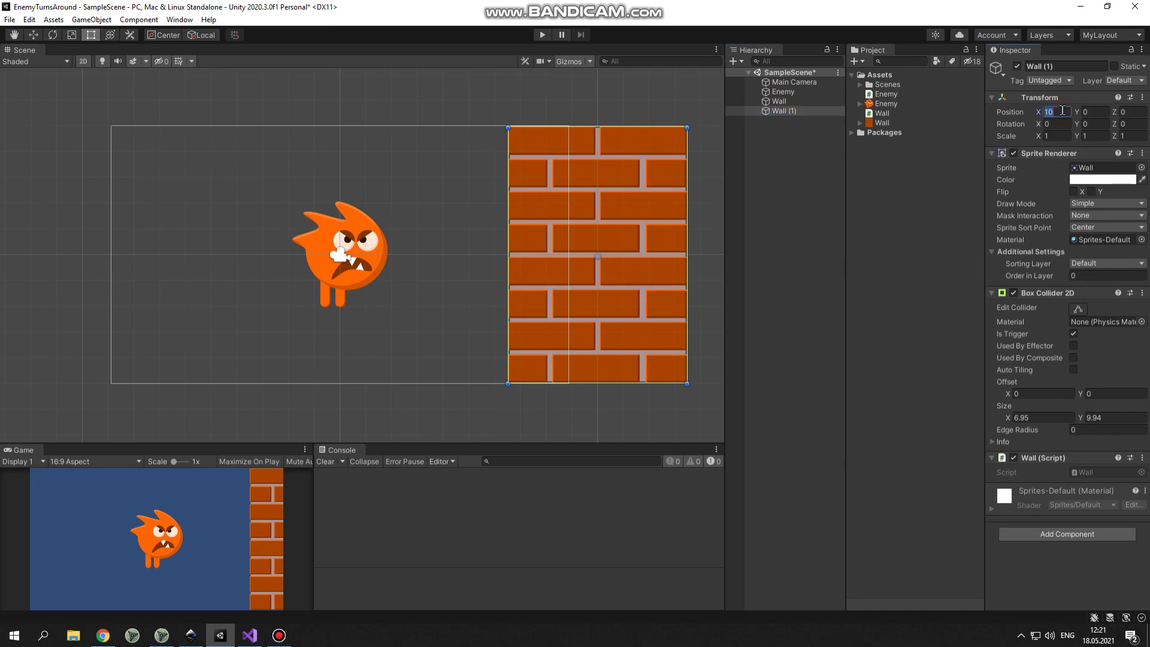
{"action": "type", "text": "-10"}
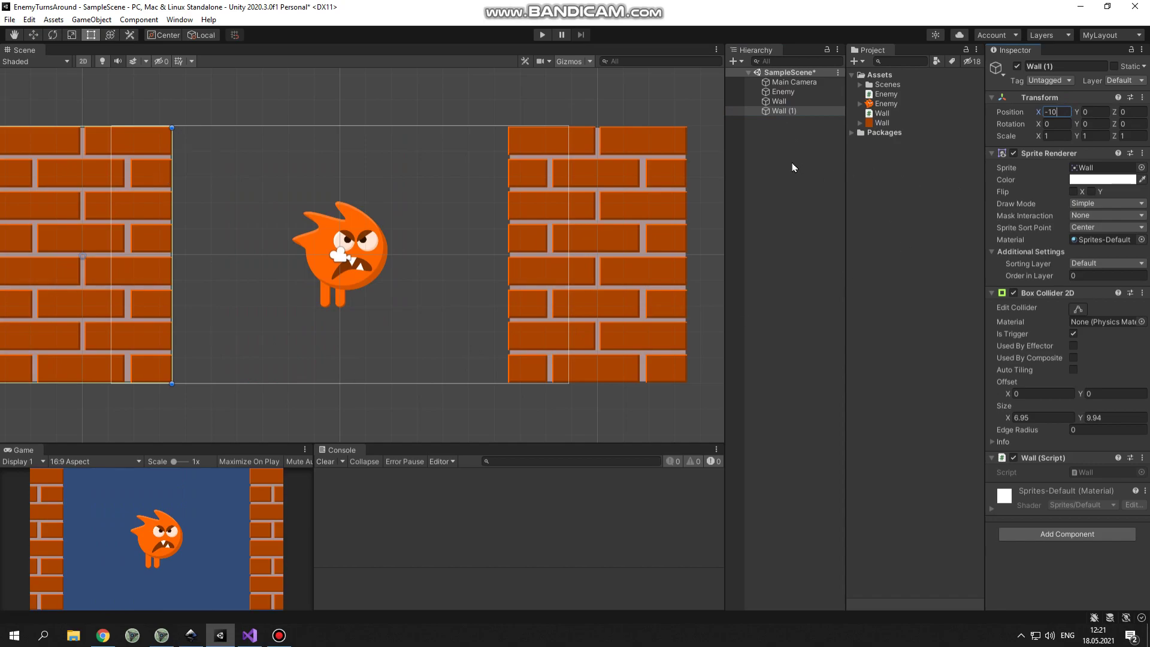
{"action": "left_click", "coordinate": [885, 95]}
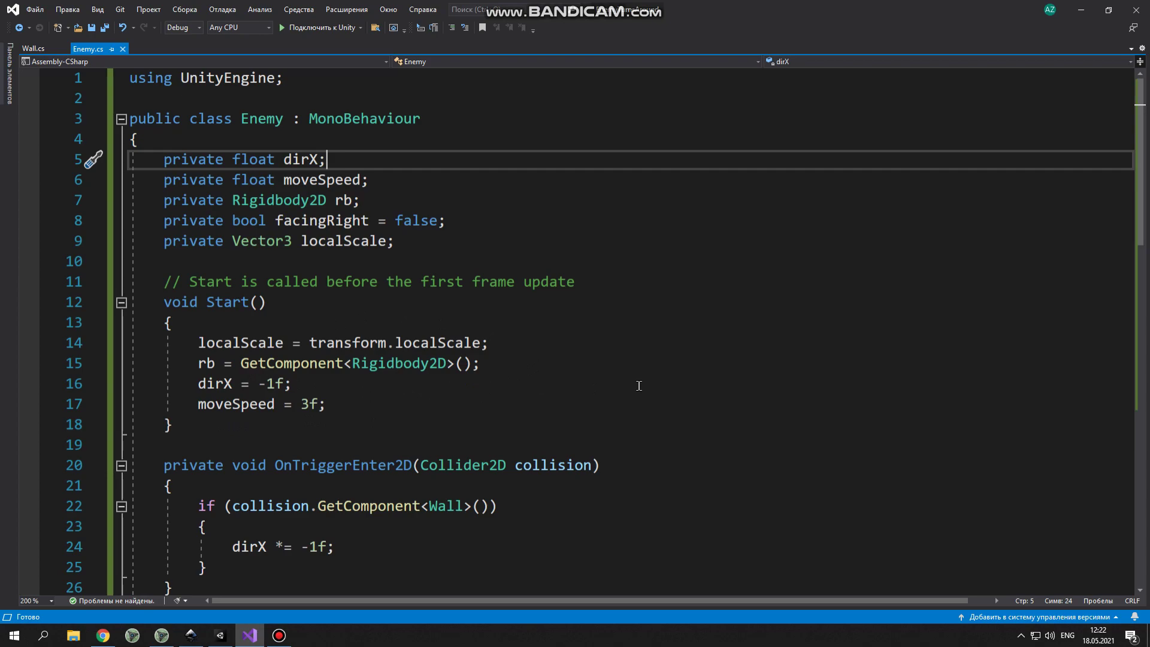
{"action": "scroll", "coordinate": [639, 387], "scroll_direction": "down", "scroll_amount": 3}
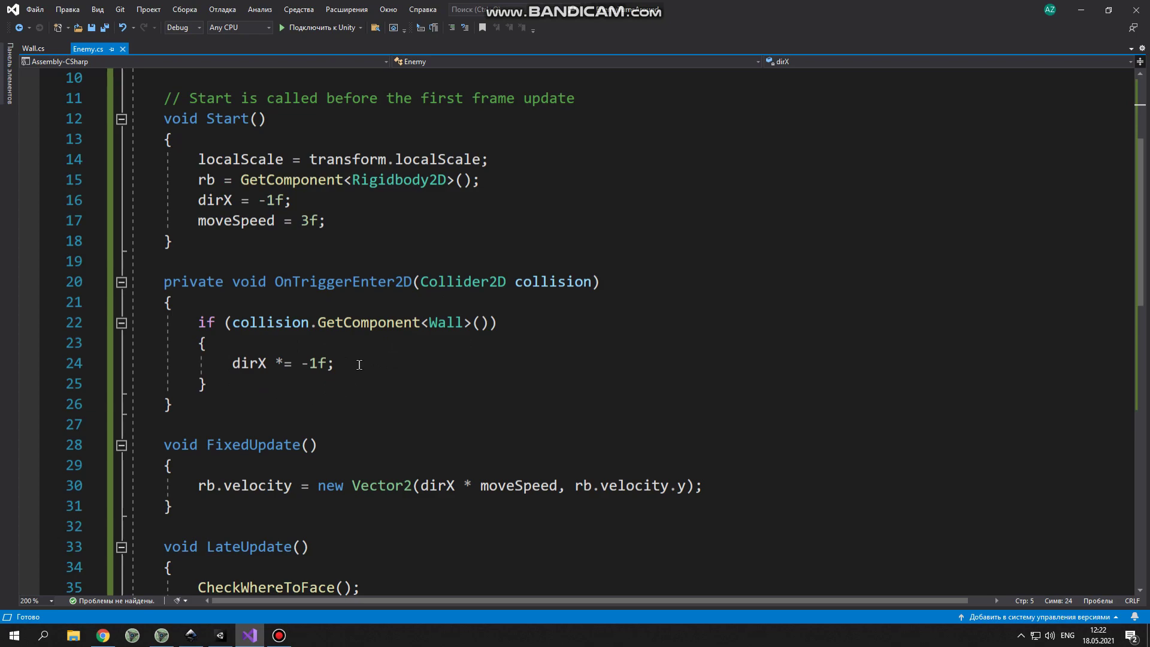
{"action": "scroll", "coordinate": [392, 355], "scroll_direction": "down", "scroll_amount": 3}
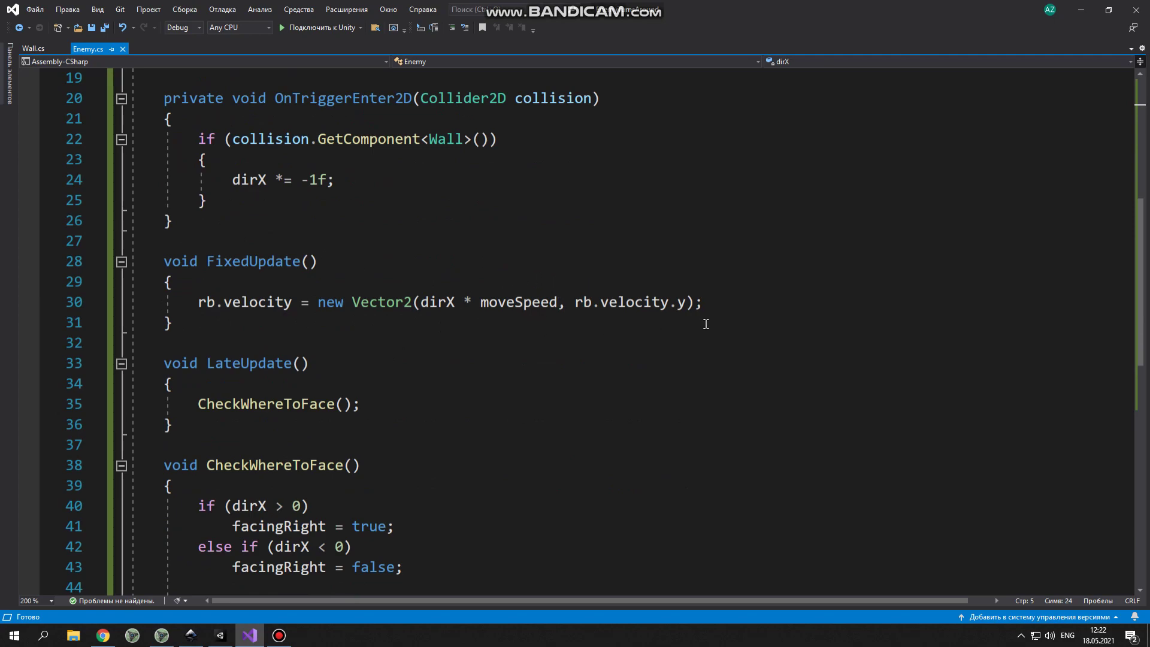
{"action": "scroll", "coordinate": [706, 324], "scroll_direction": "down", "scroll_amount": 2}
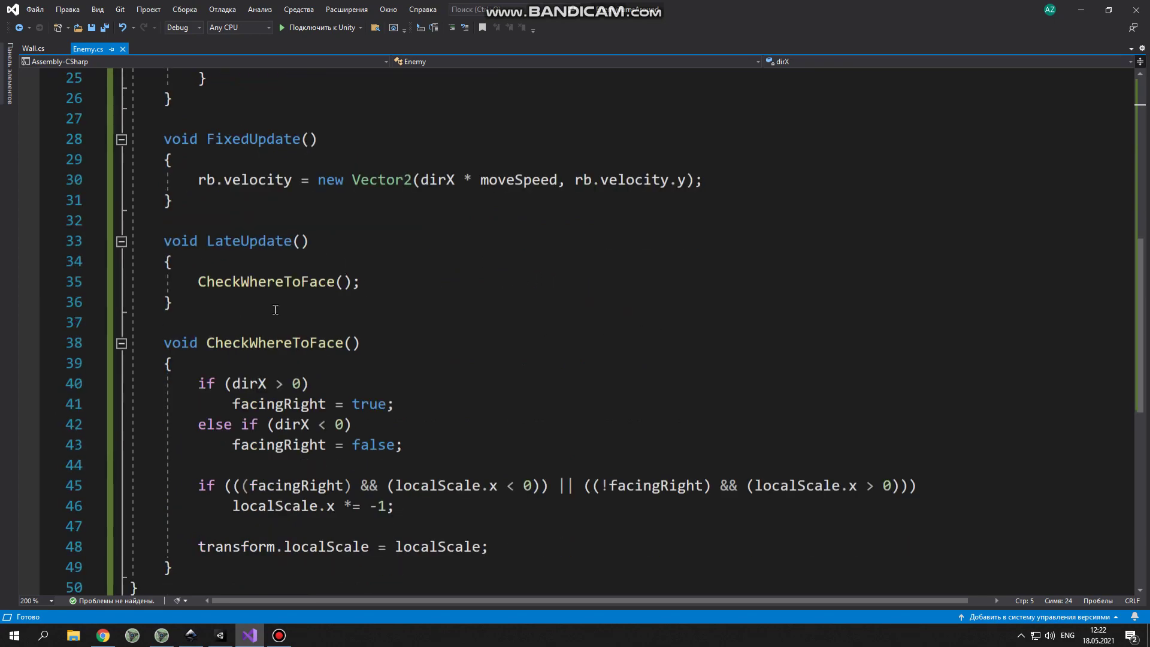
{"action": "scroll", "coordinate": [438, 317], "scroll_direction": "down", "scroll_amount": 1}
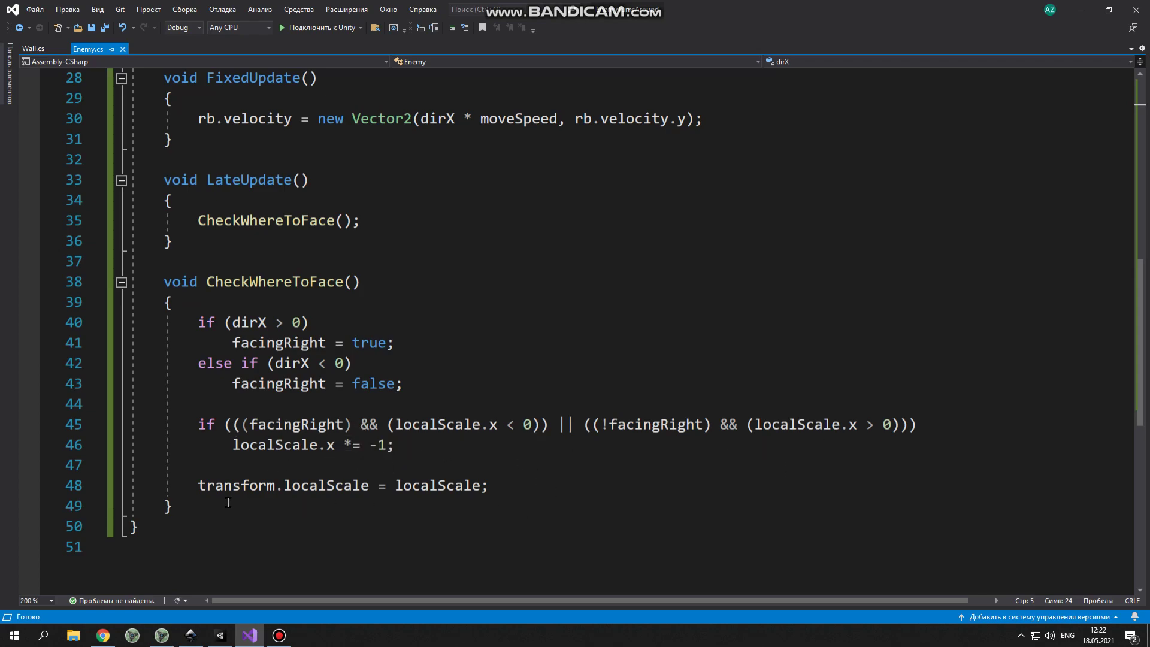
{"action": "key", "text": "alt+Tab"}
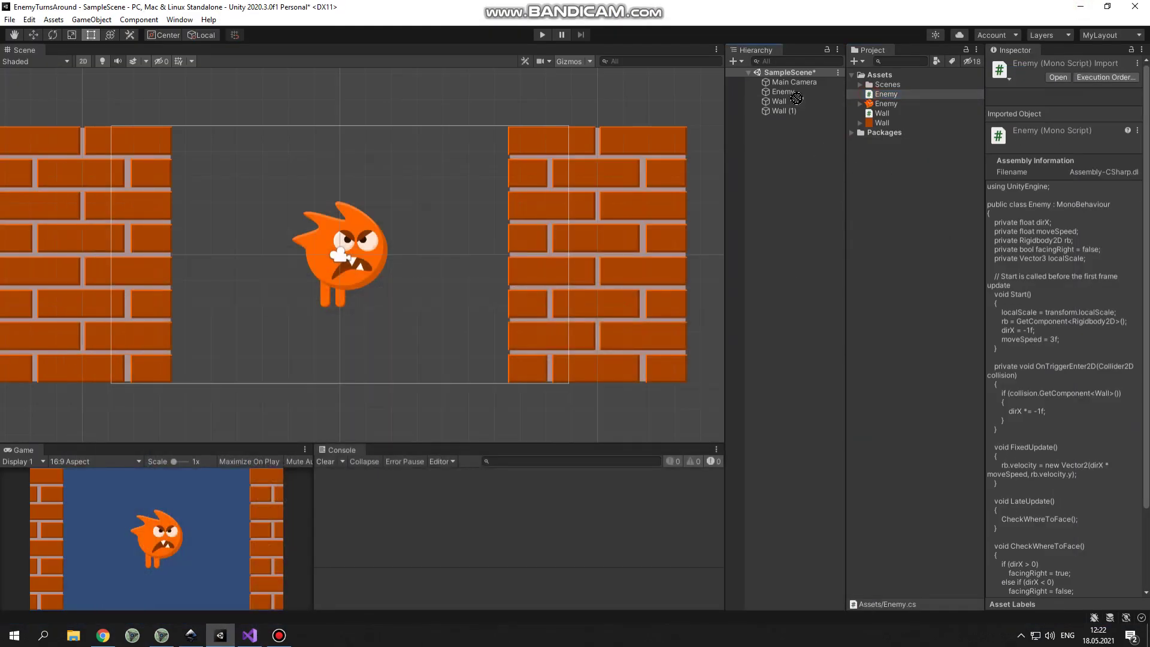
{"action": "key", "text": "ctrl+p"}
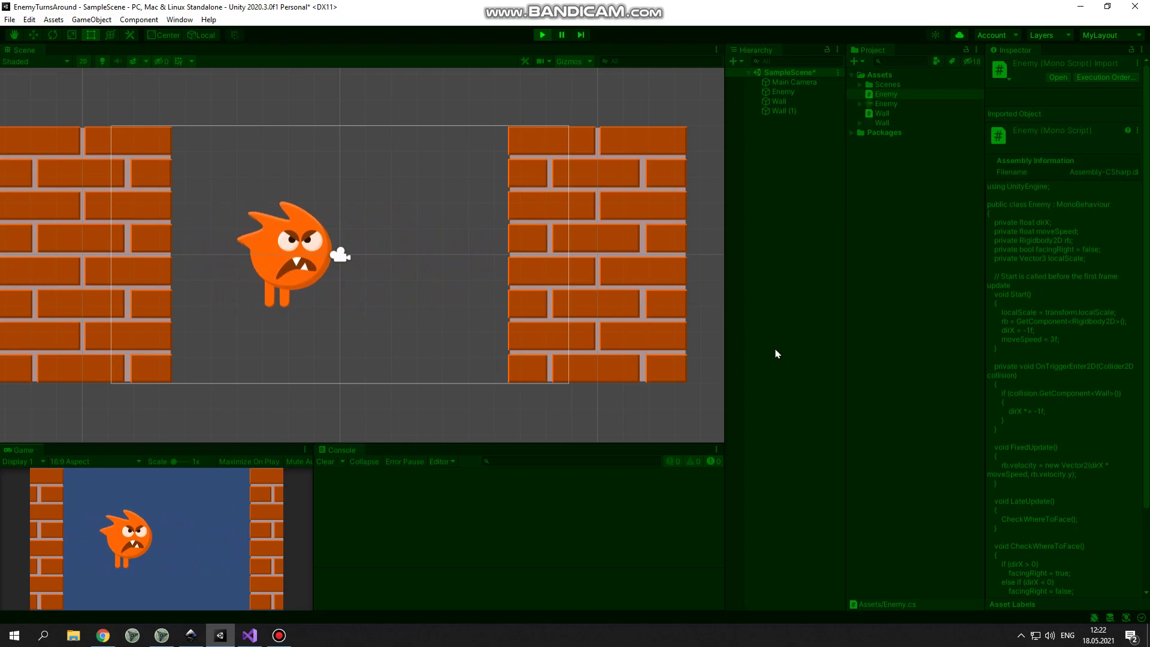
{"action": "left_click", "coordinate": [542, 35]}
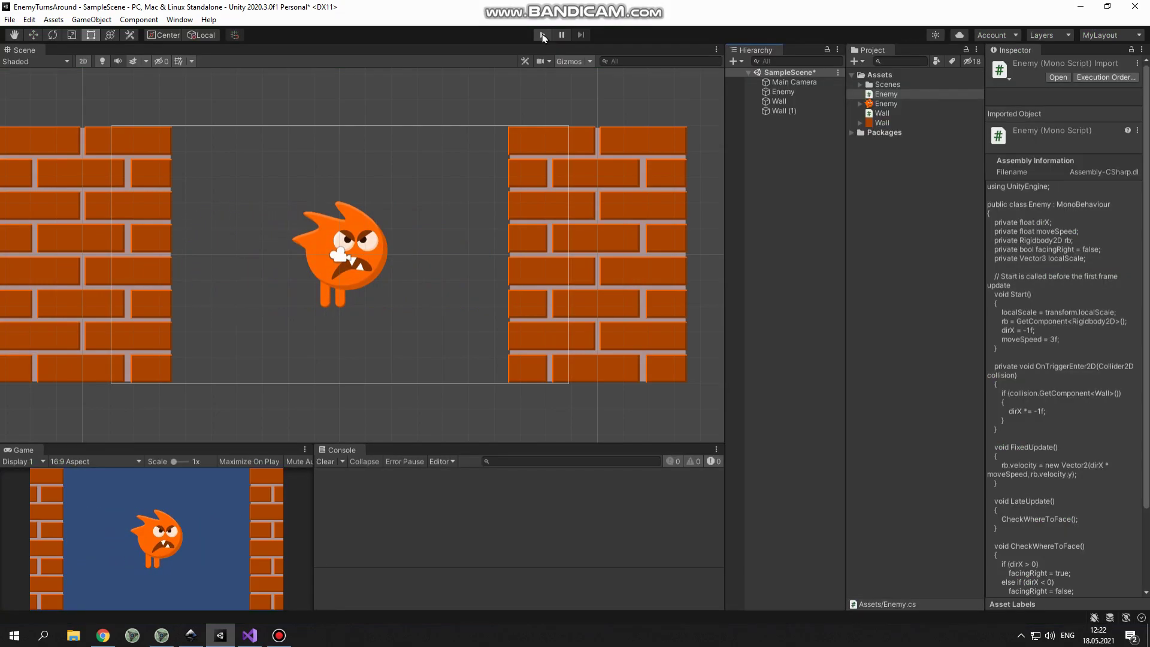